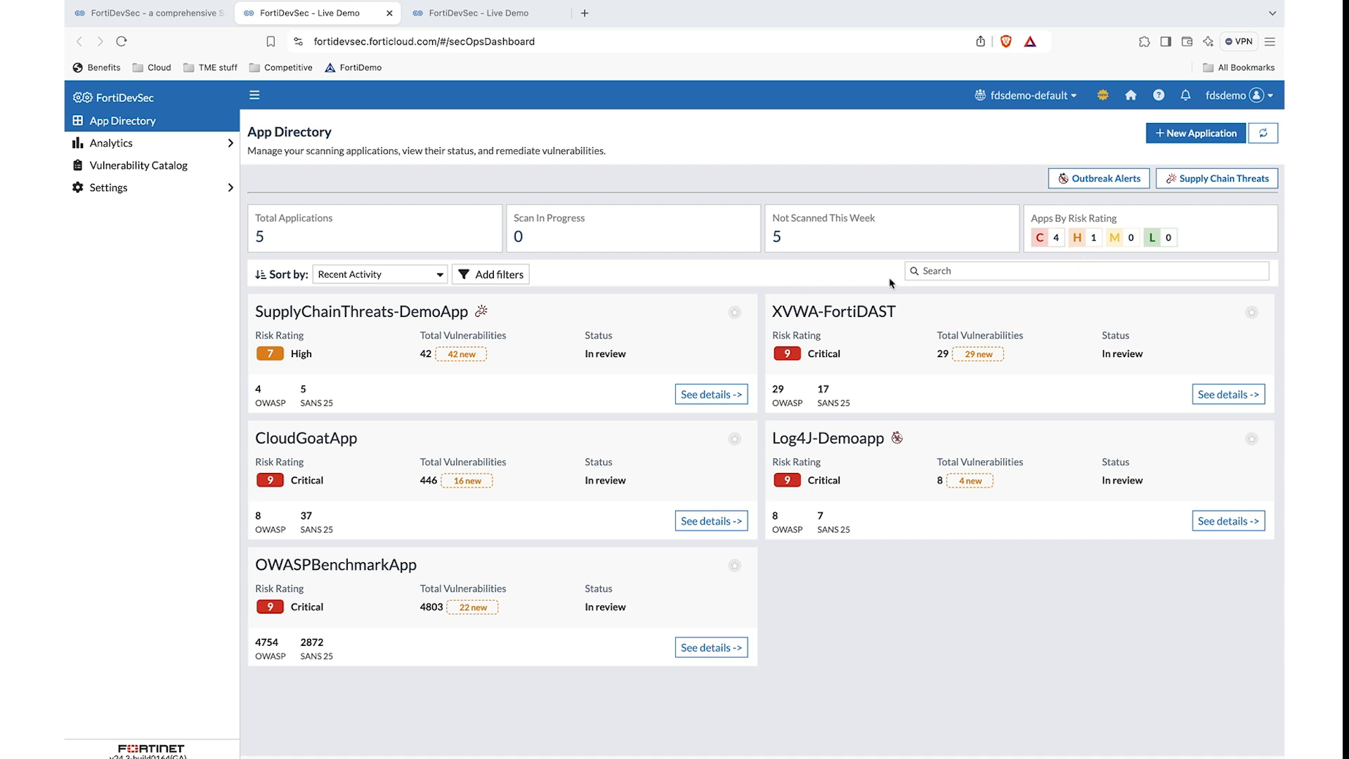
- Open CloudGoatApp's IaC findings and browse the critical and high severity vulnerabilities
click(710, 523)
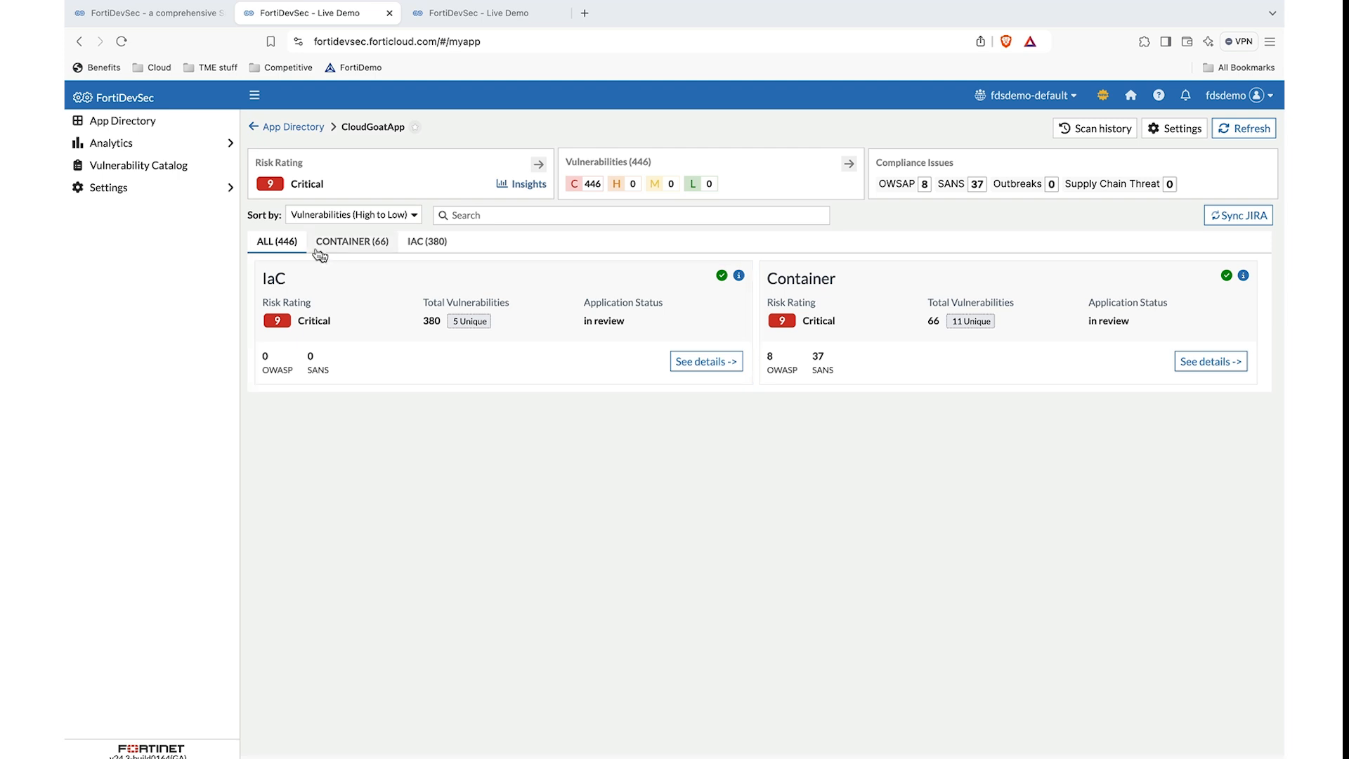
click(856, 338)
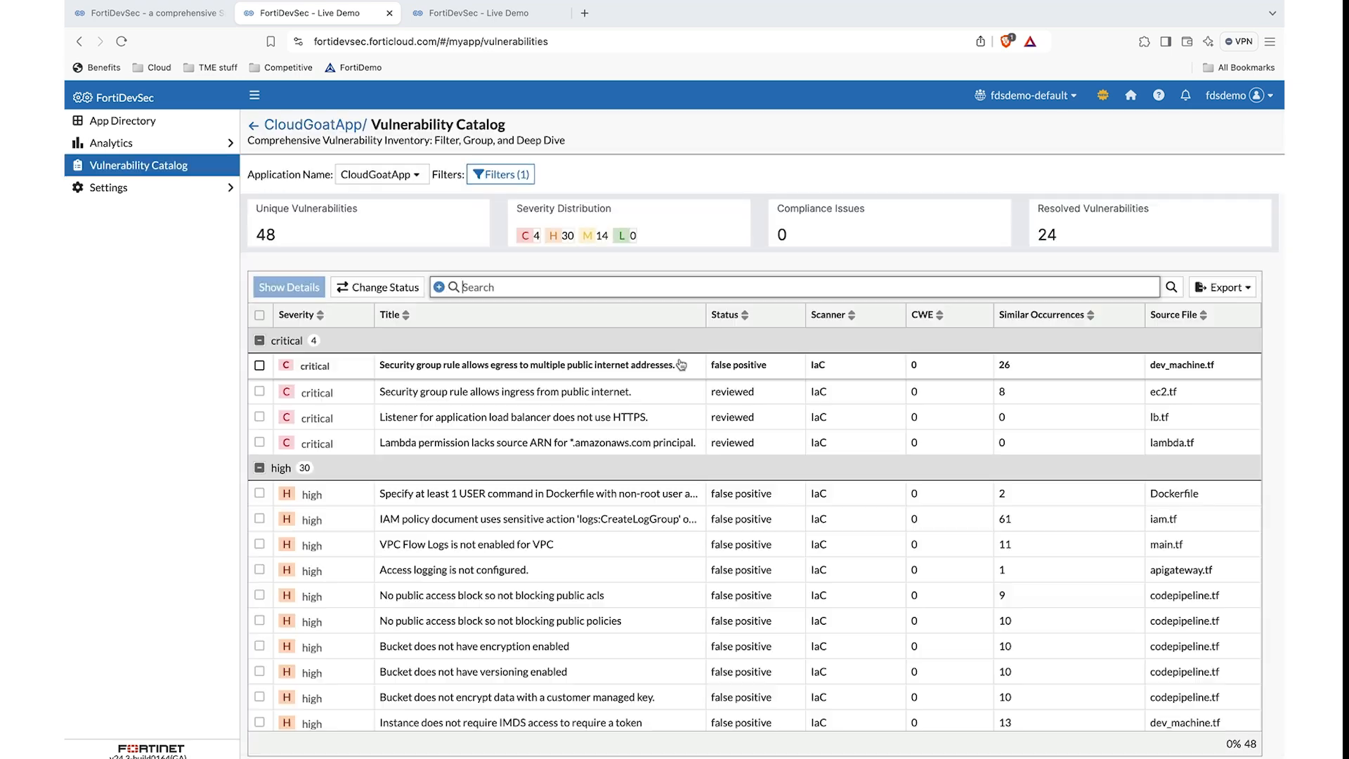
scroll(659, 371, down, 2)
scroll(659, 371, down, 5)
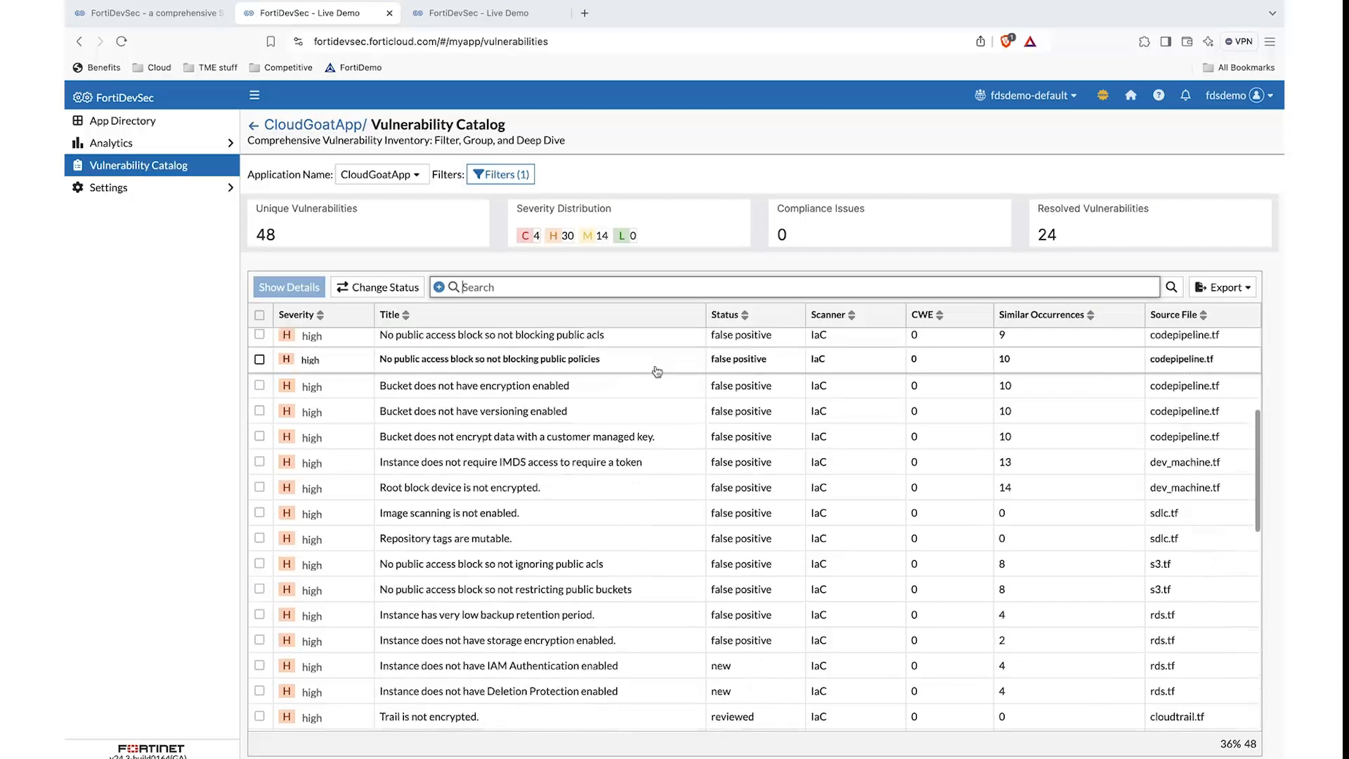
- View the overview and details of the IaC finding "Instance does not have IAM Authentication enabled", then close it
click(259, 559)
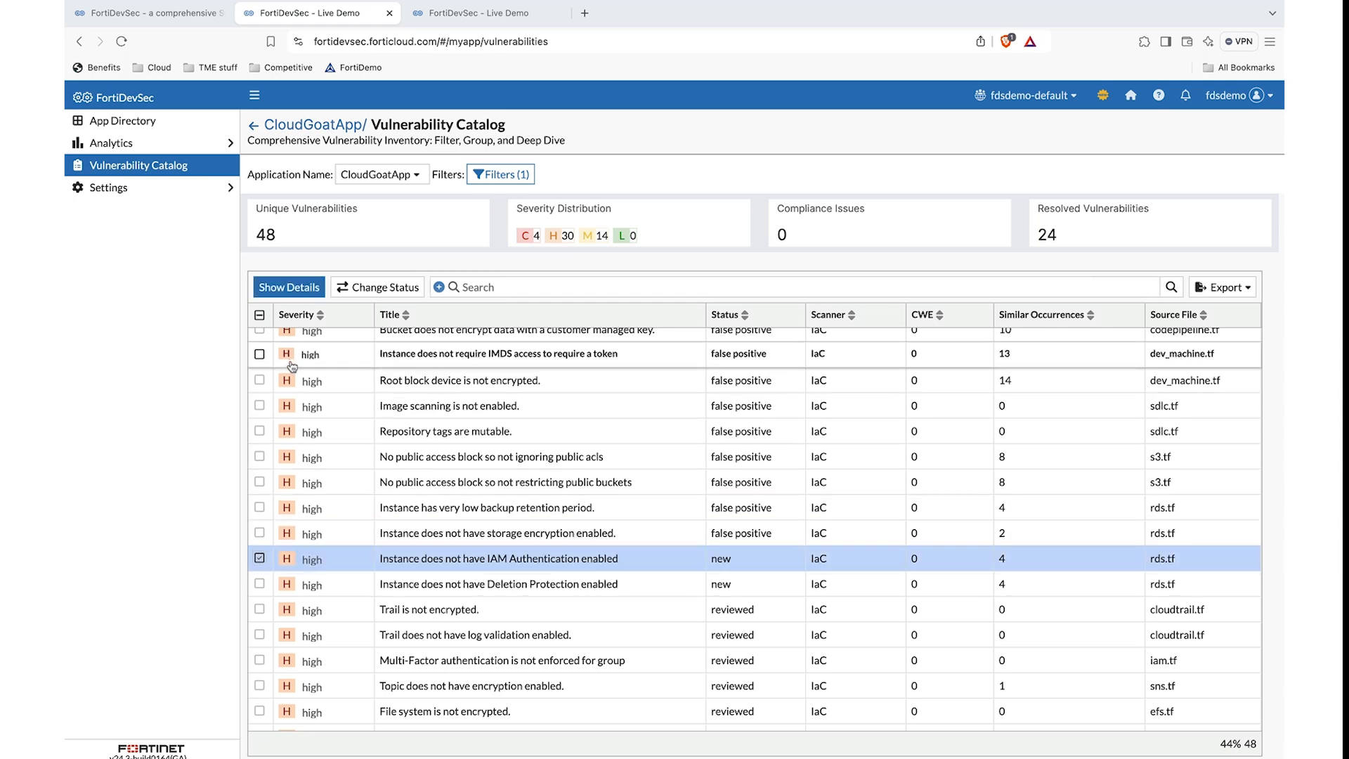
click(288, 288)
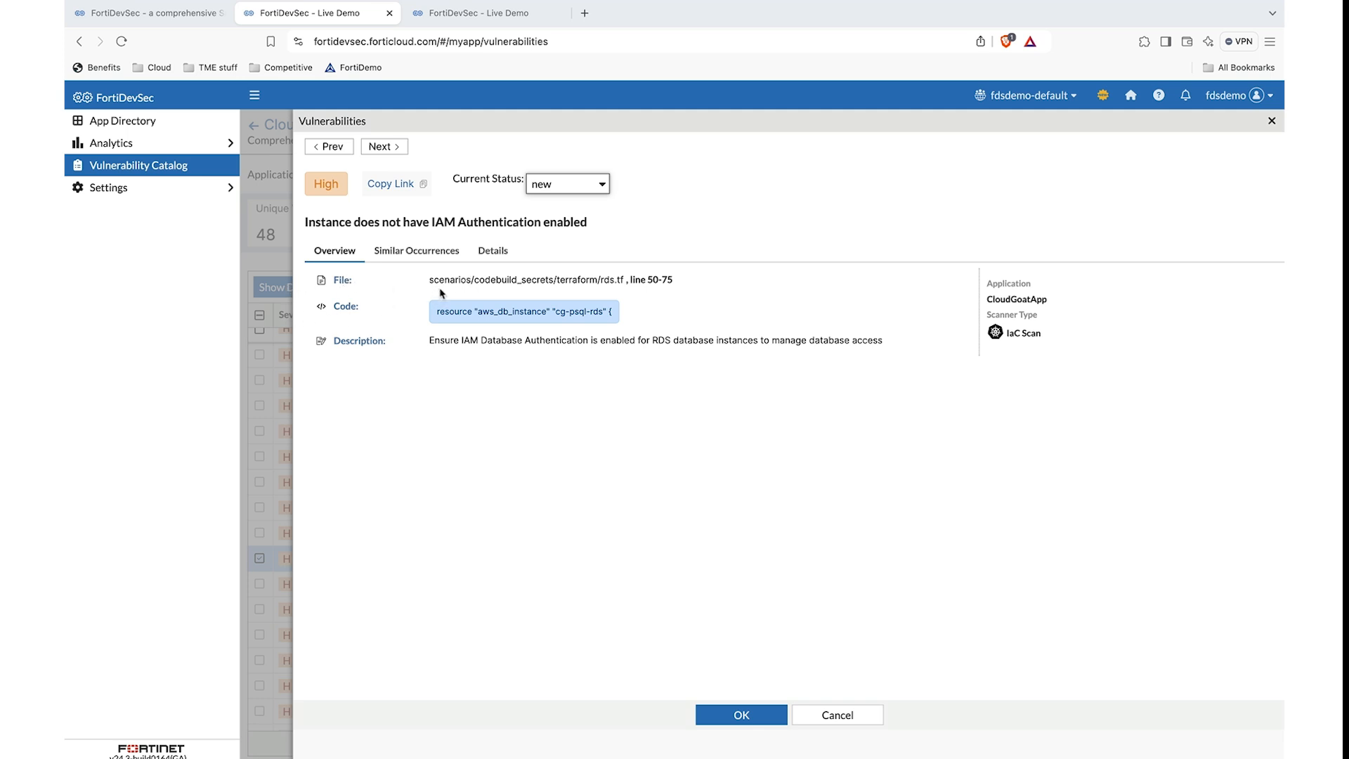
click(490, 253)
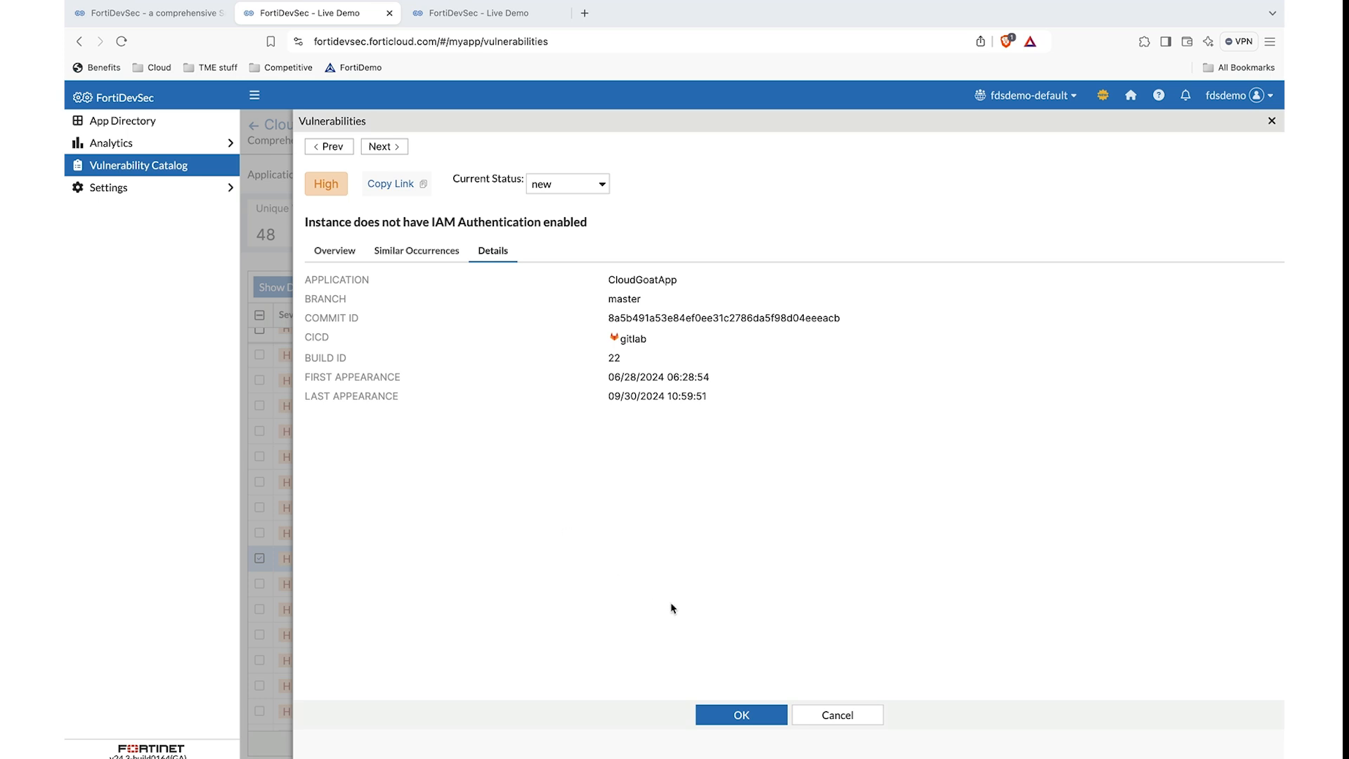
click(739, 714)
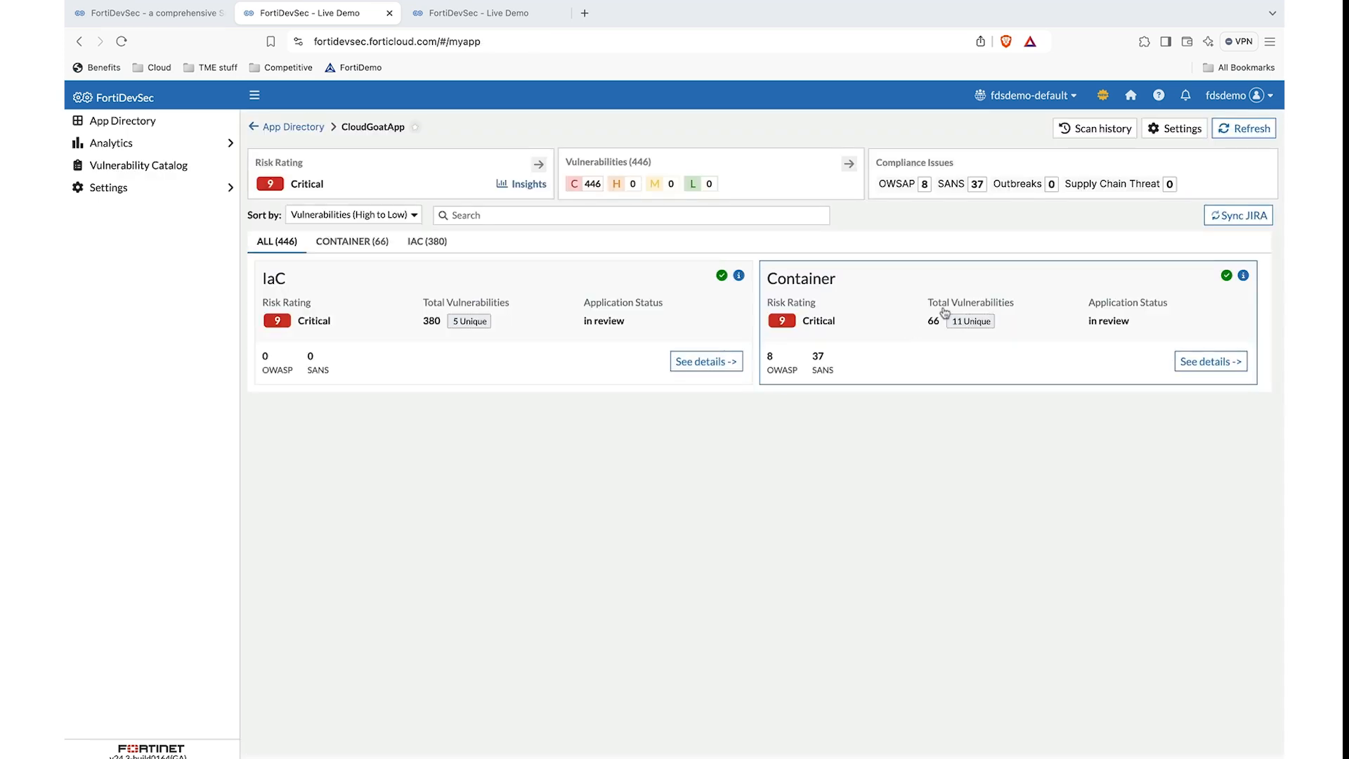
click(1211, 361)
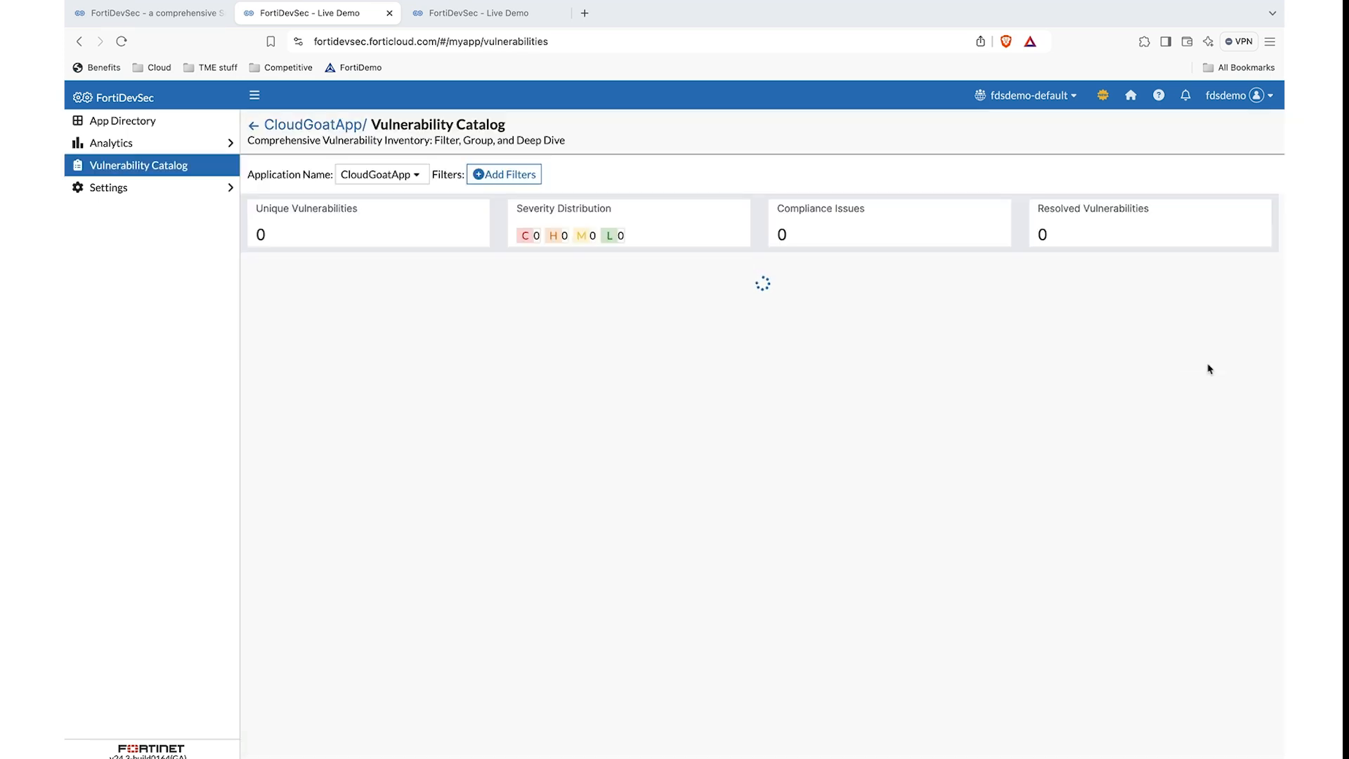
click(537, 367)
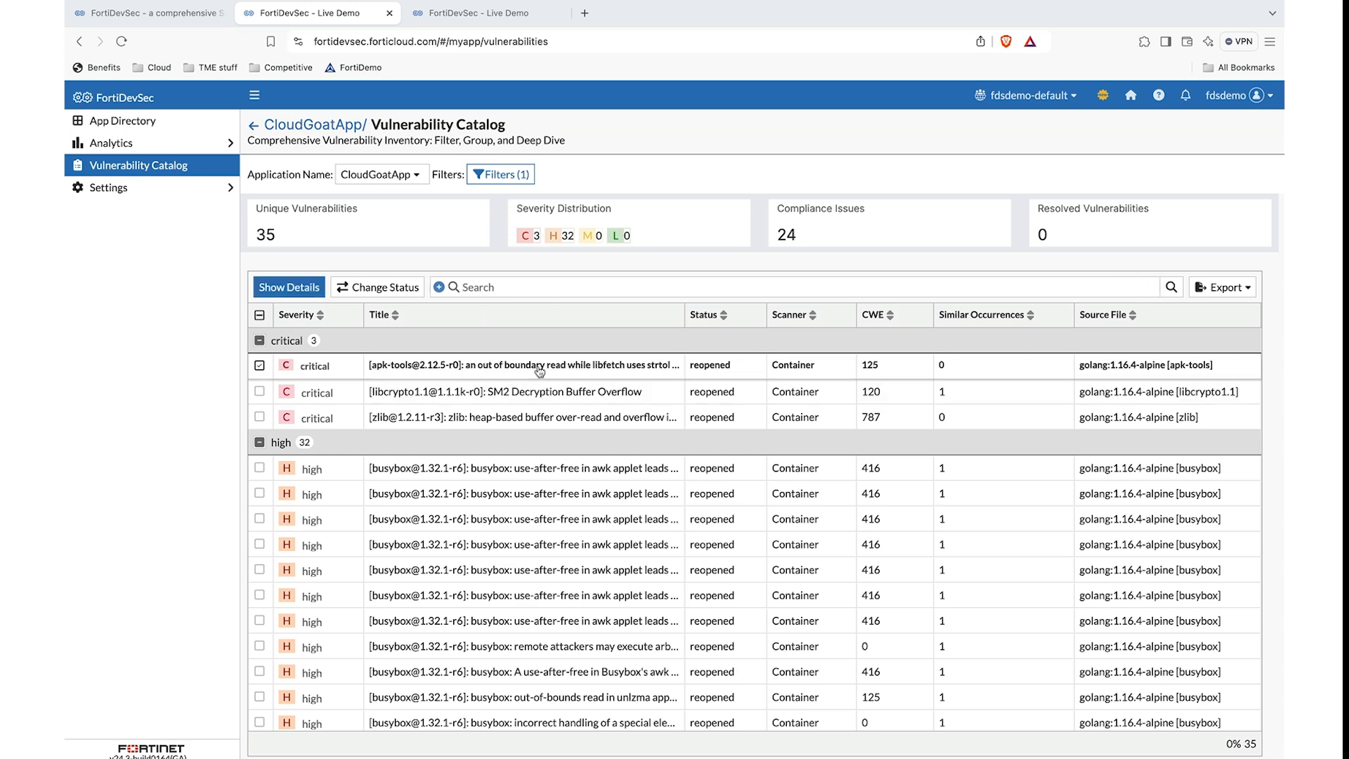
click(288, 284)
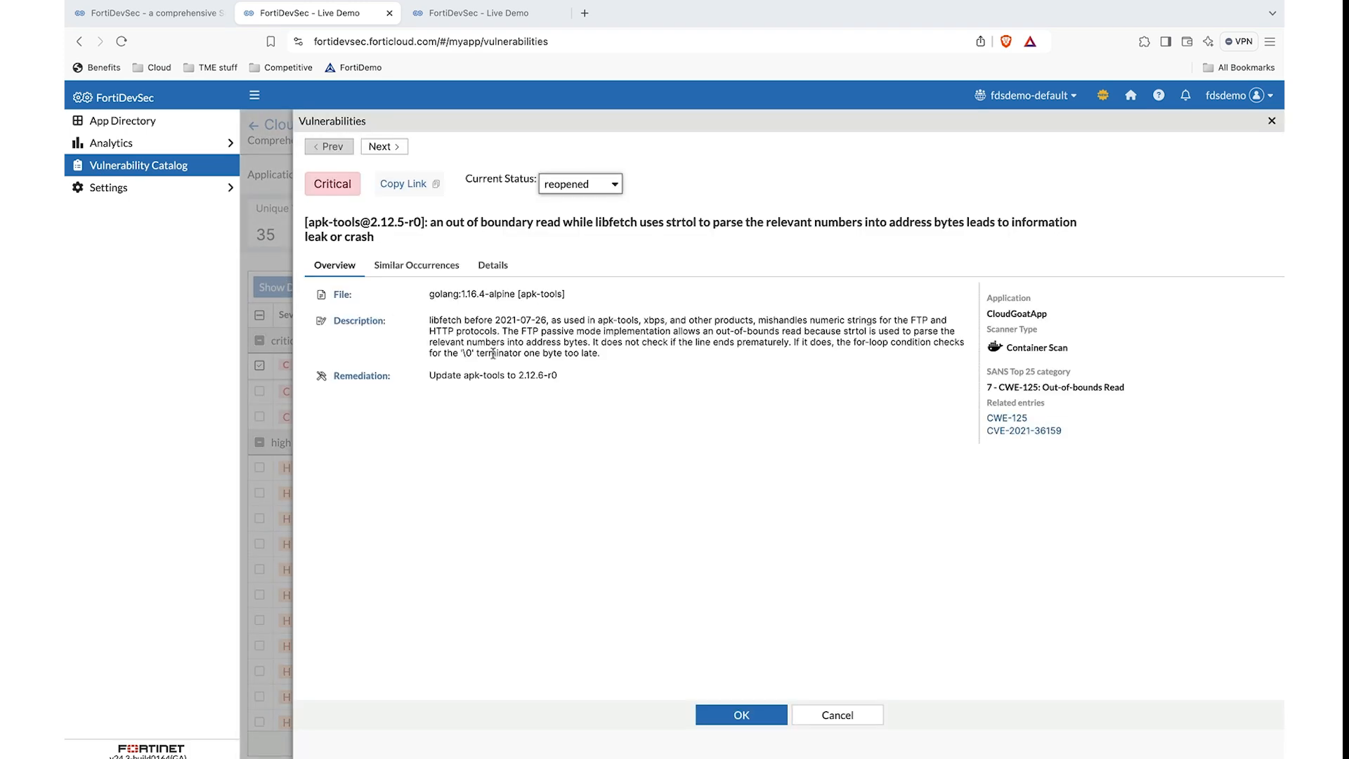
click(493, 266)
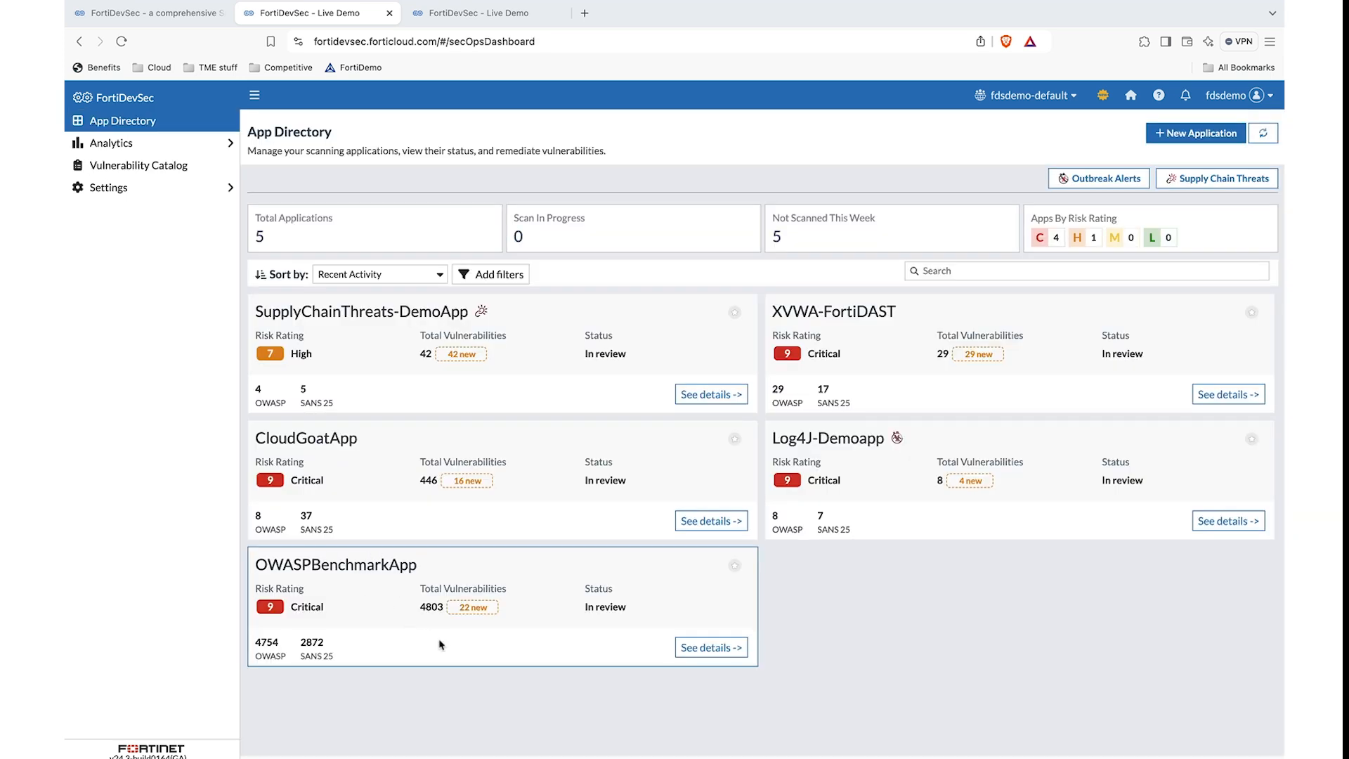
- Open OWASPBenchmarkApp's SECRET findings and inspect the overview and details of the first Generic XML secret in students.xml
click(698, 648)
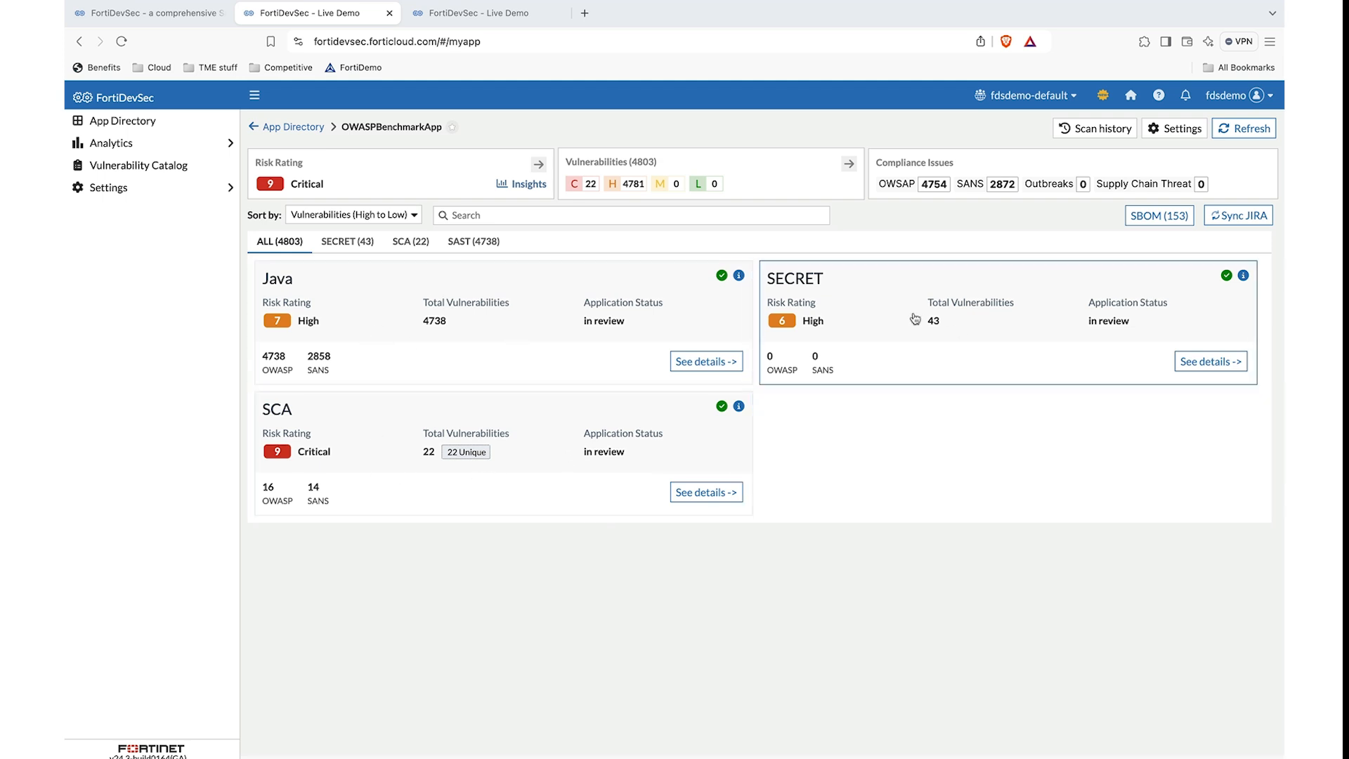
click(1205, 362)
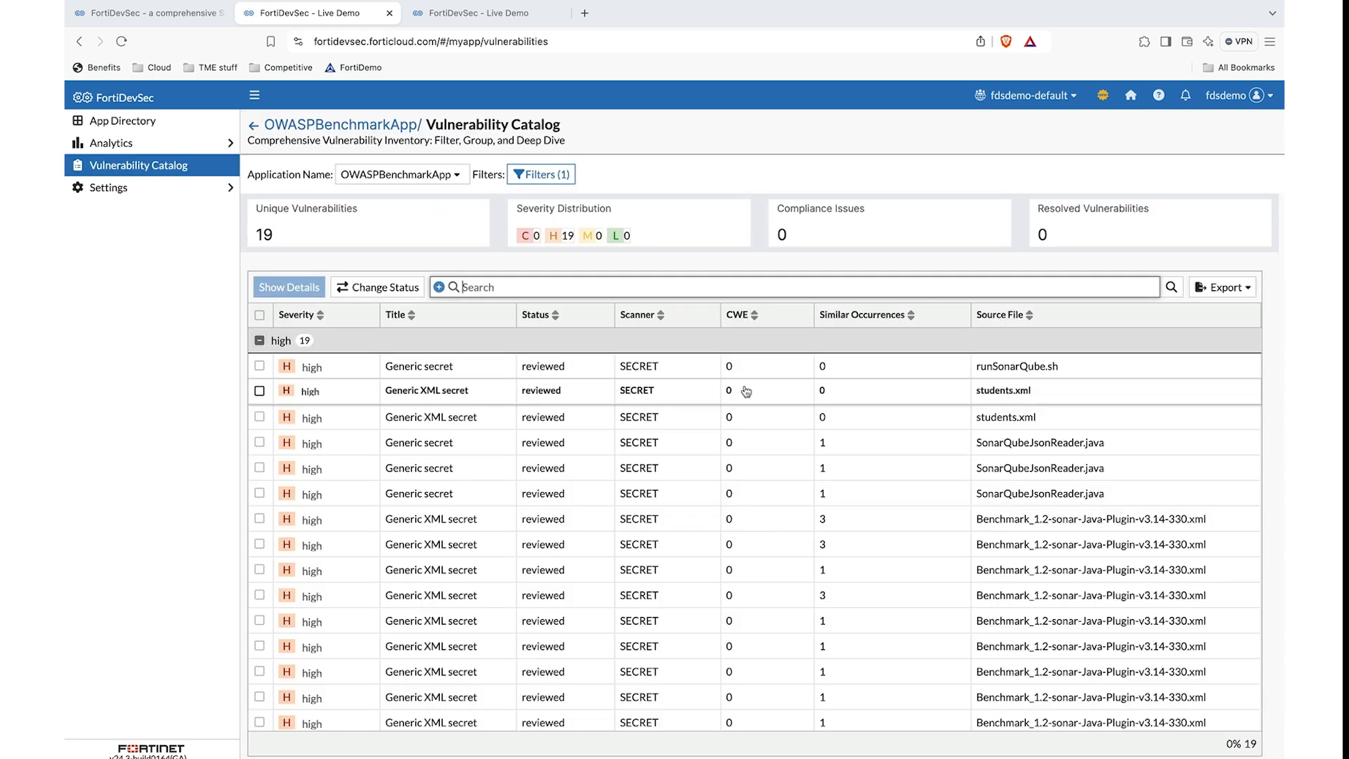
click(259, 391)
click(297, 288)
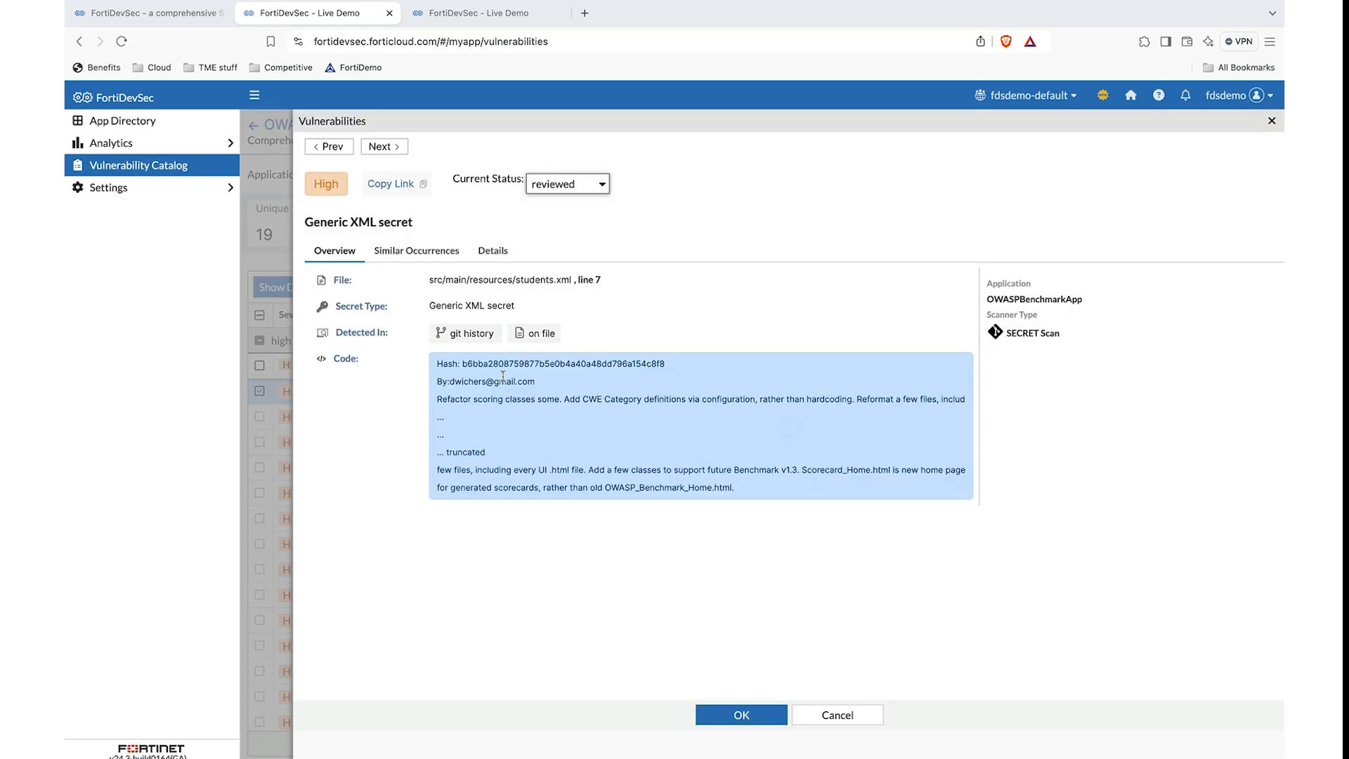
click(493, 252)
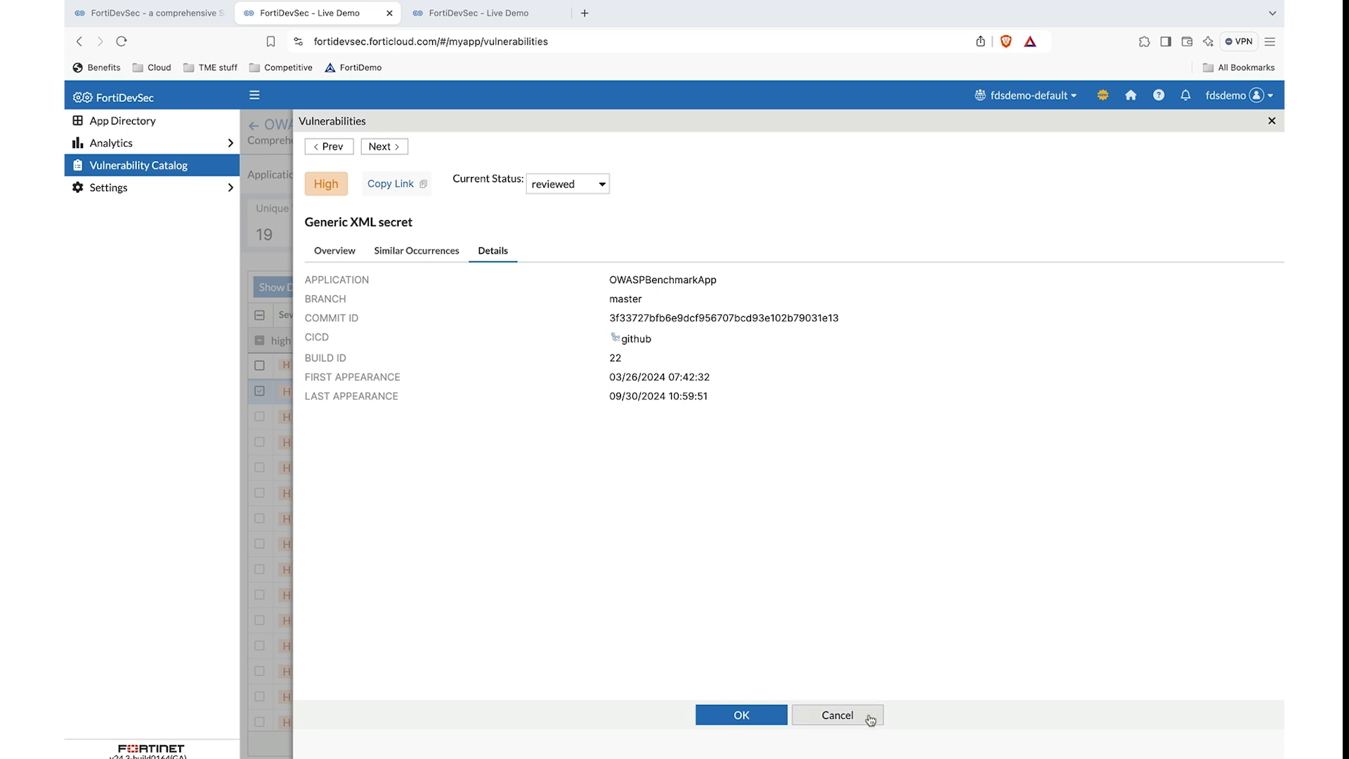
click(838, 714)
- Open OWASPBenchmarkApp's SCA findings and view the details of the critical "Improper Restriction of XML External Entity Reference" vulnerability
click(253, 125)
click(695, 493)
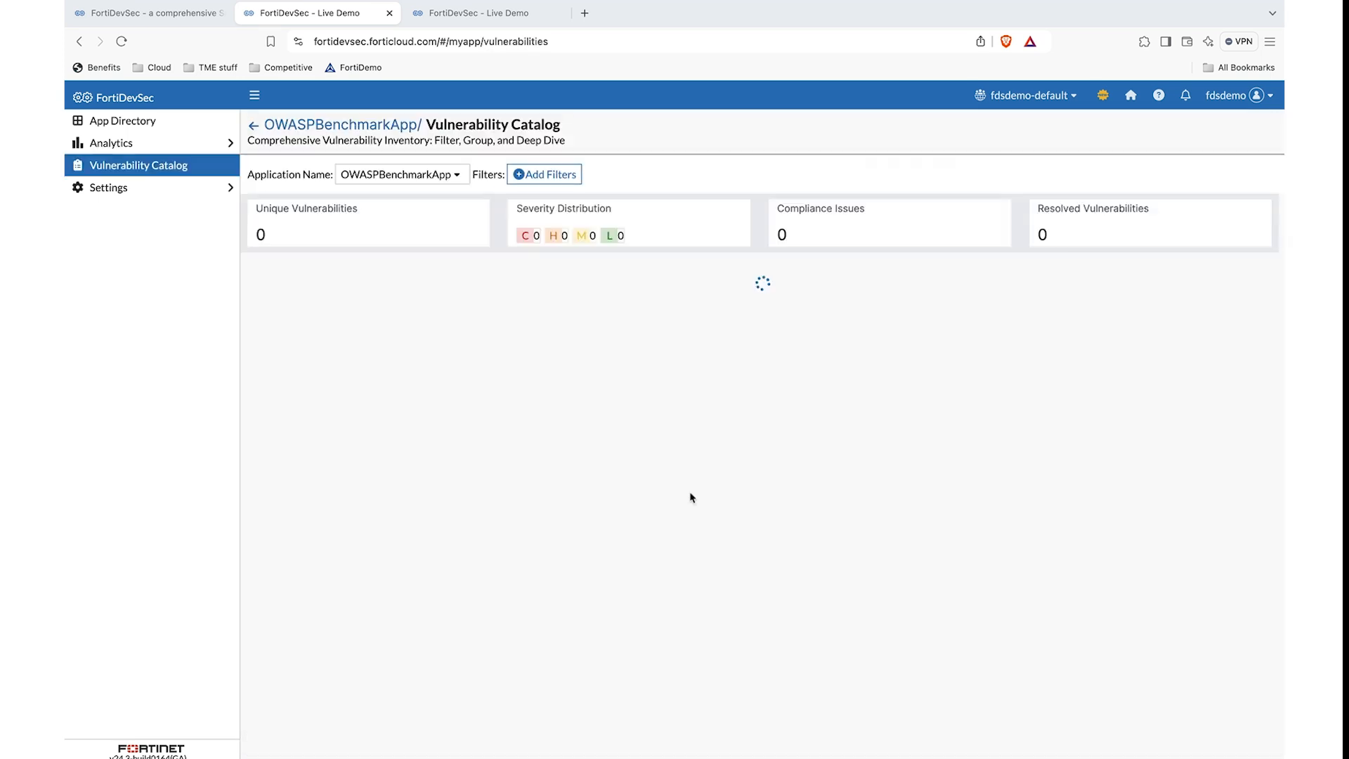
click(505, 368)
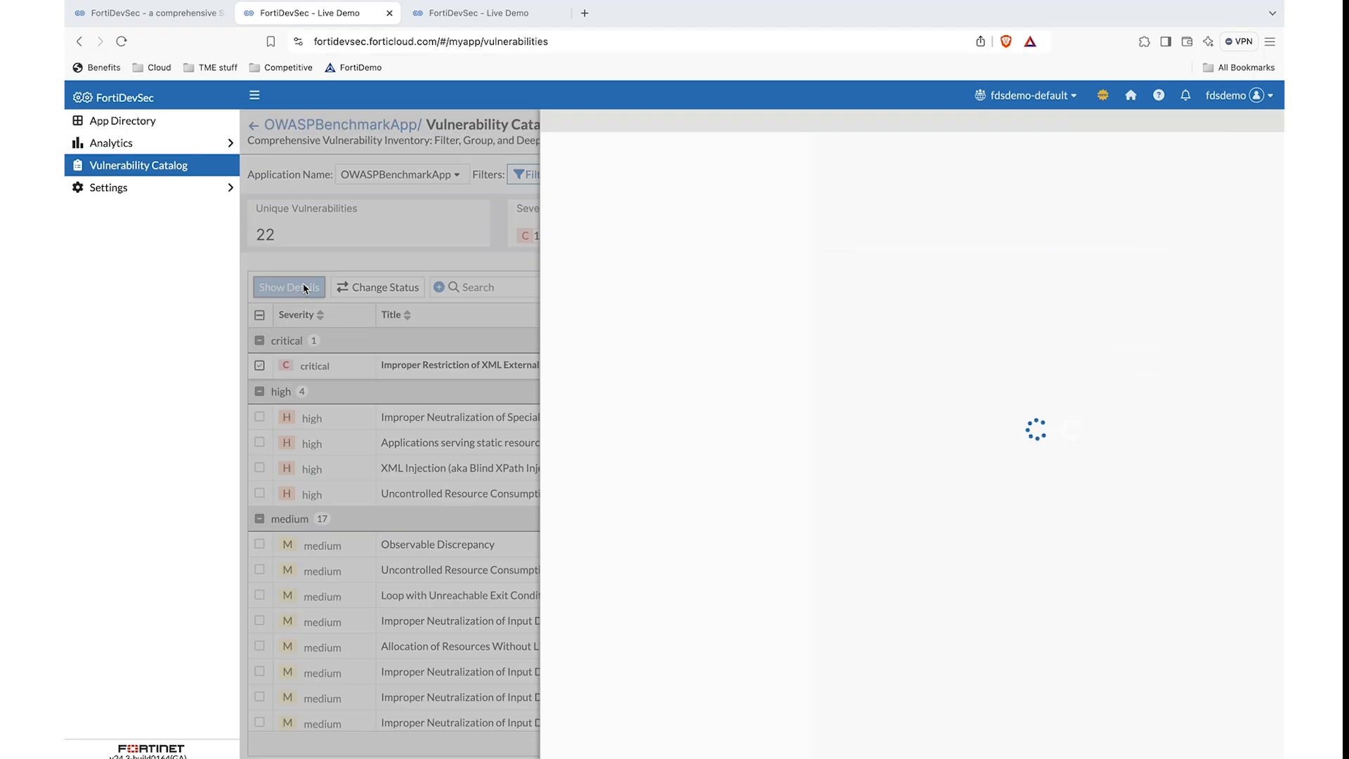
click(492, 251)
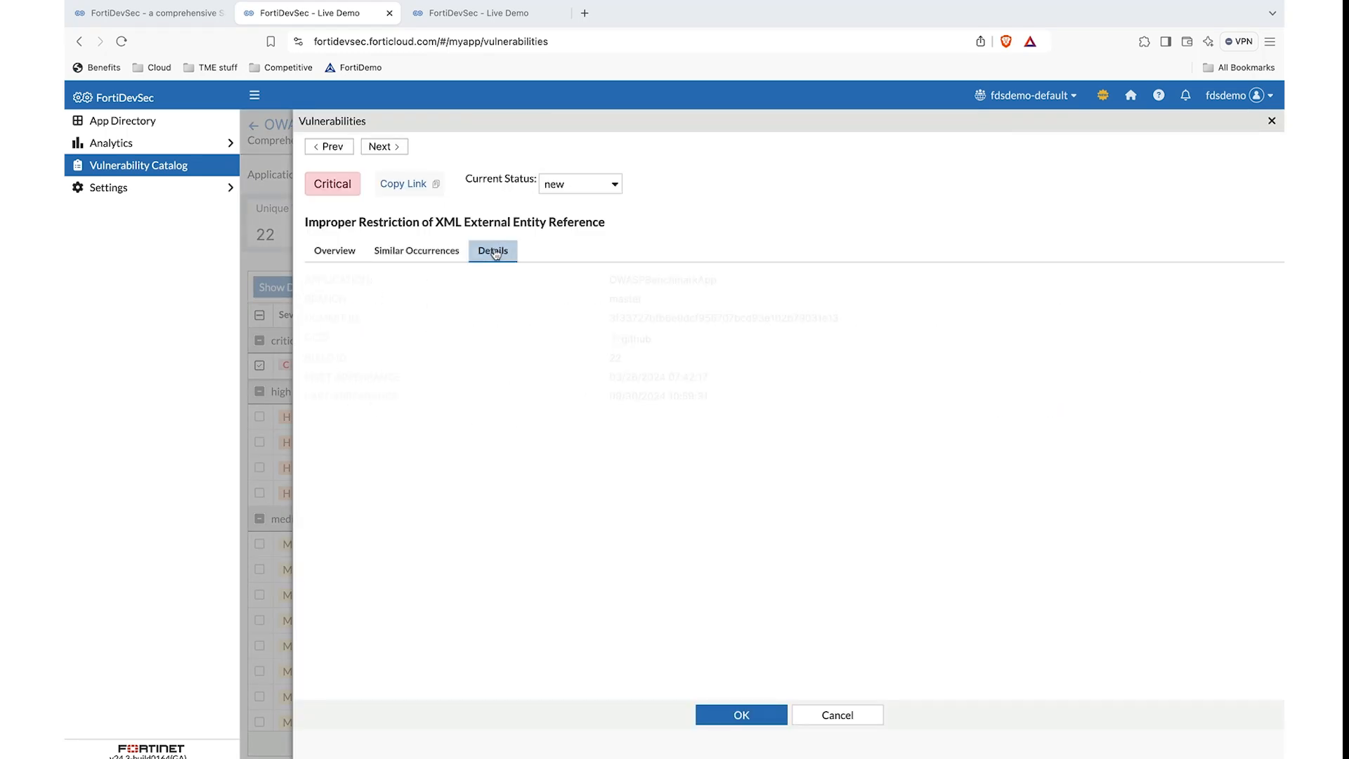
click(746, 712)
- Open OWASPBenchmarkApp's SBOM references and examine the dependencies with their versions, licenses and vulnerability status
click(253, 126)
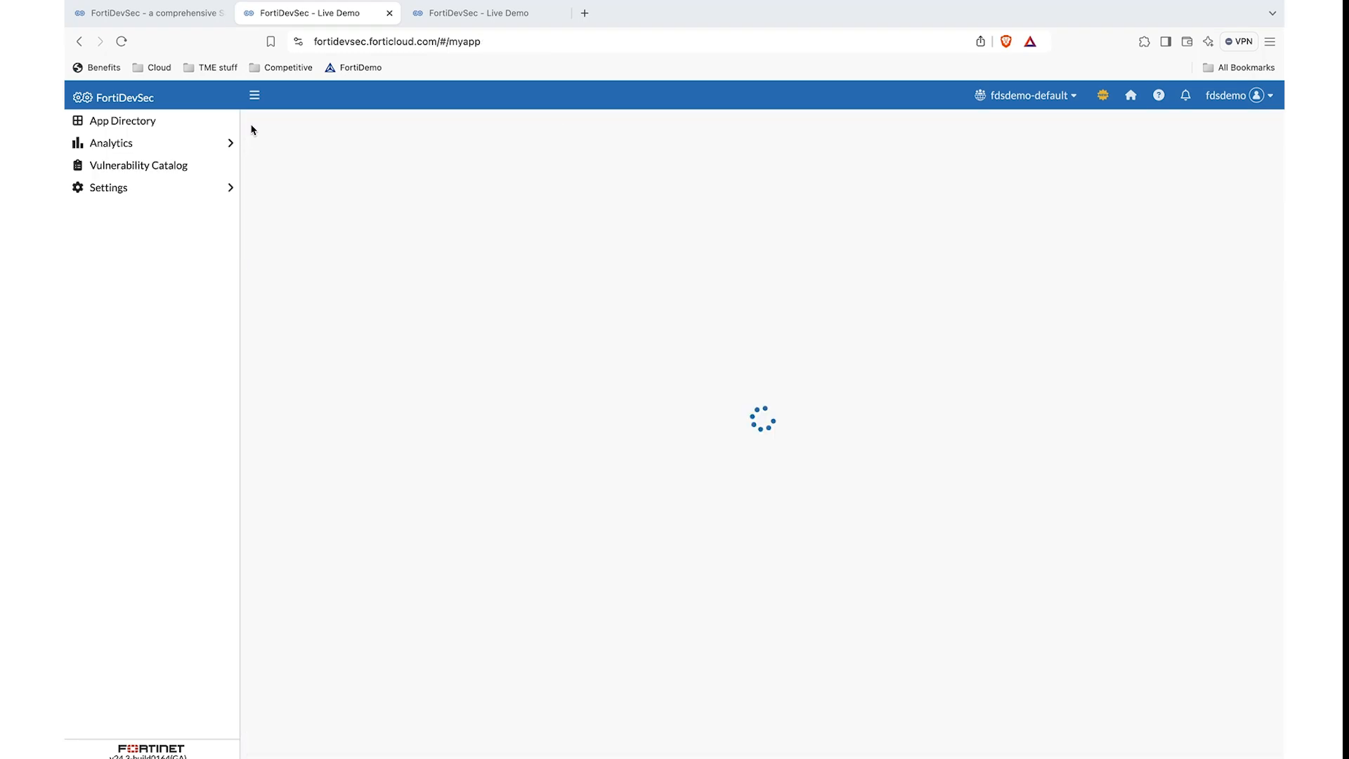
click(1149, 217)
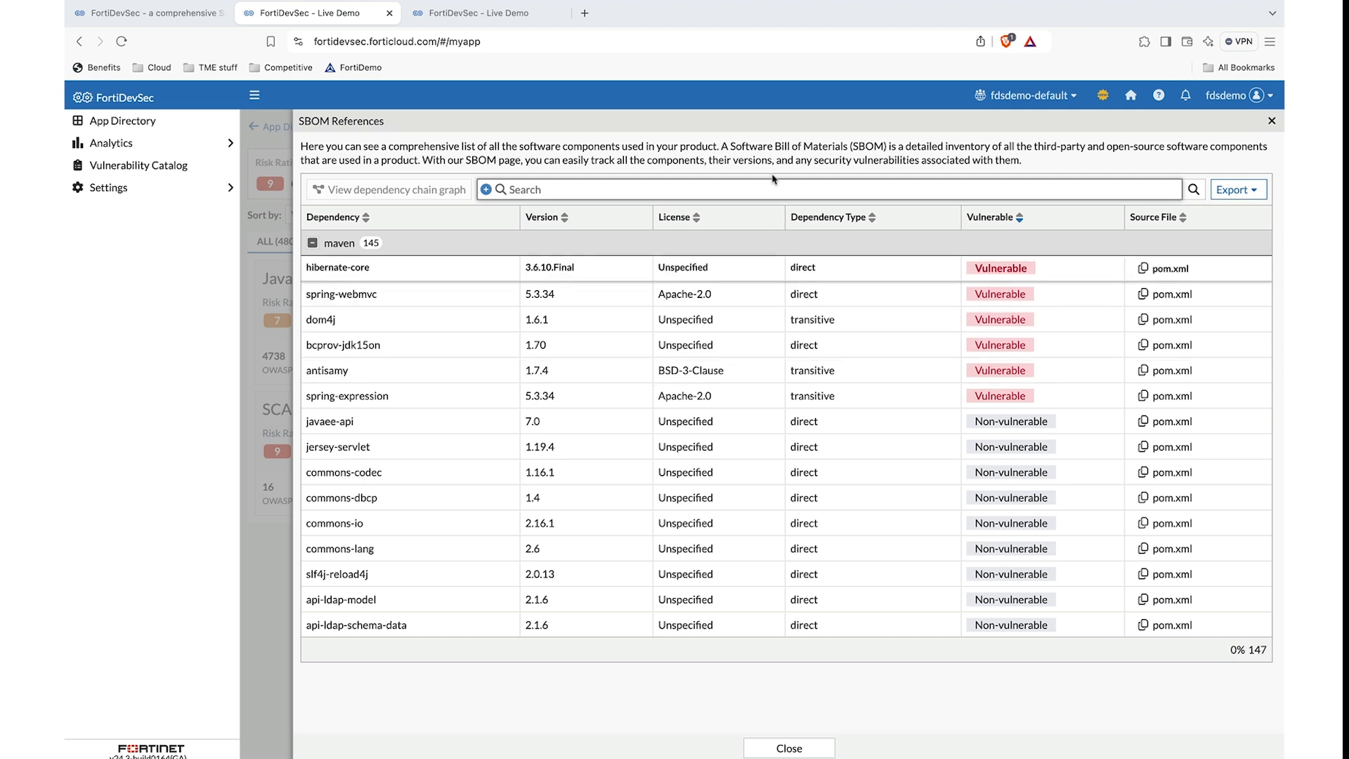
scroll(757, 321, down, 2)
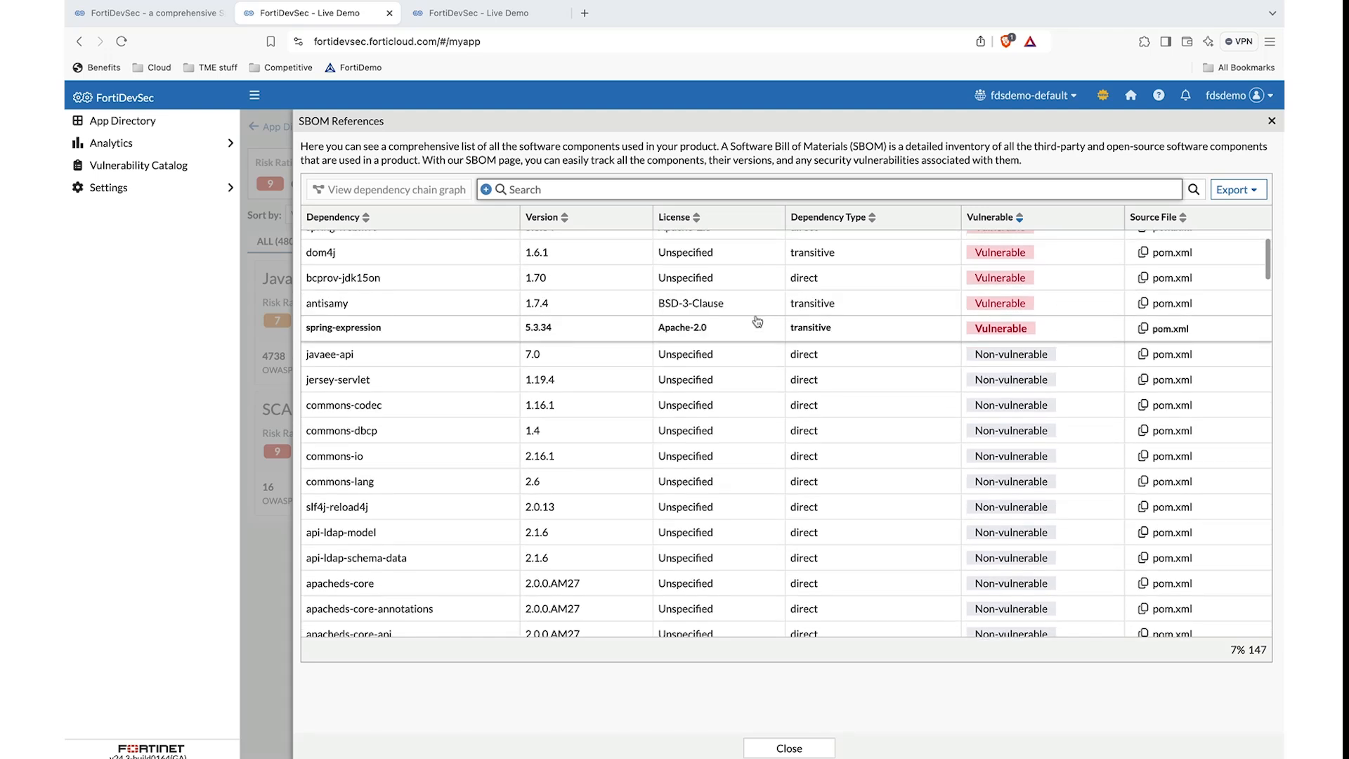
scroll(756, 321, up, 1)
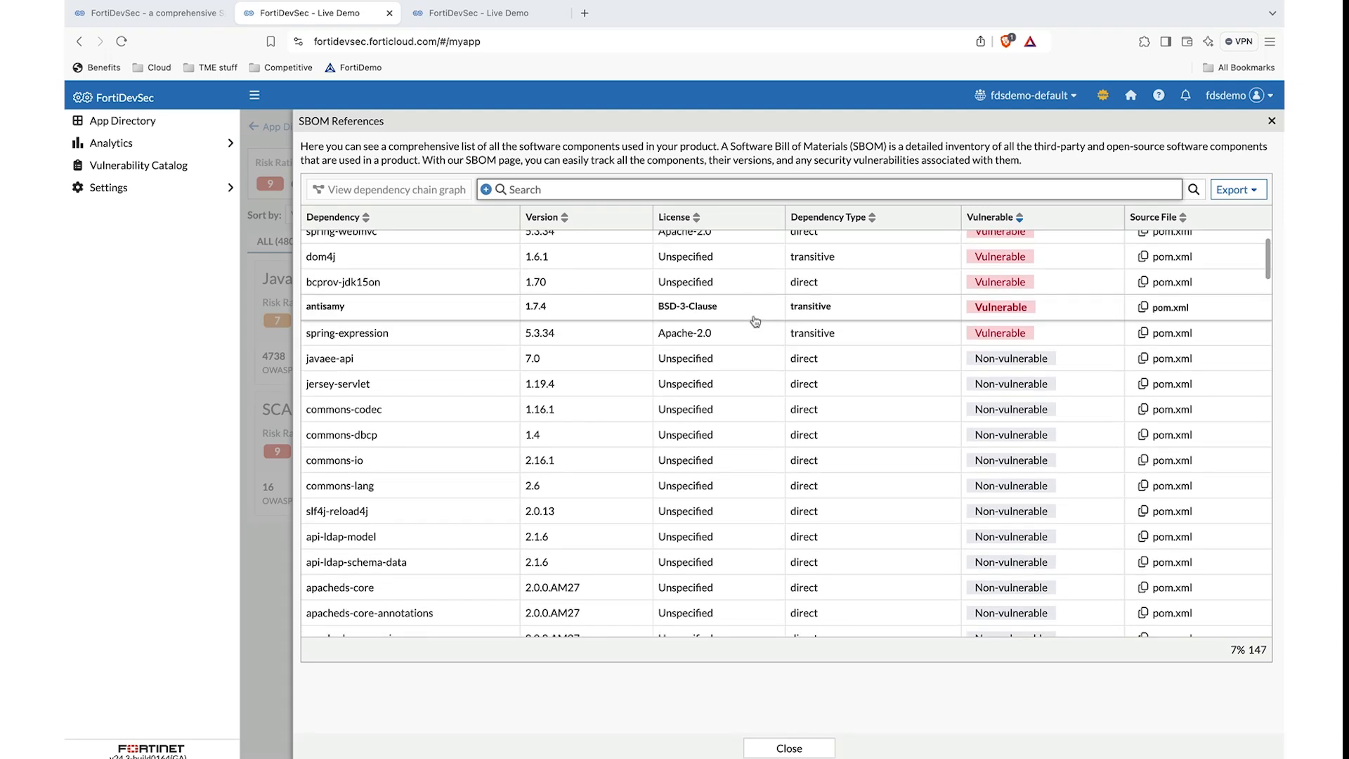
scroll(755, 321, up, 2)
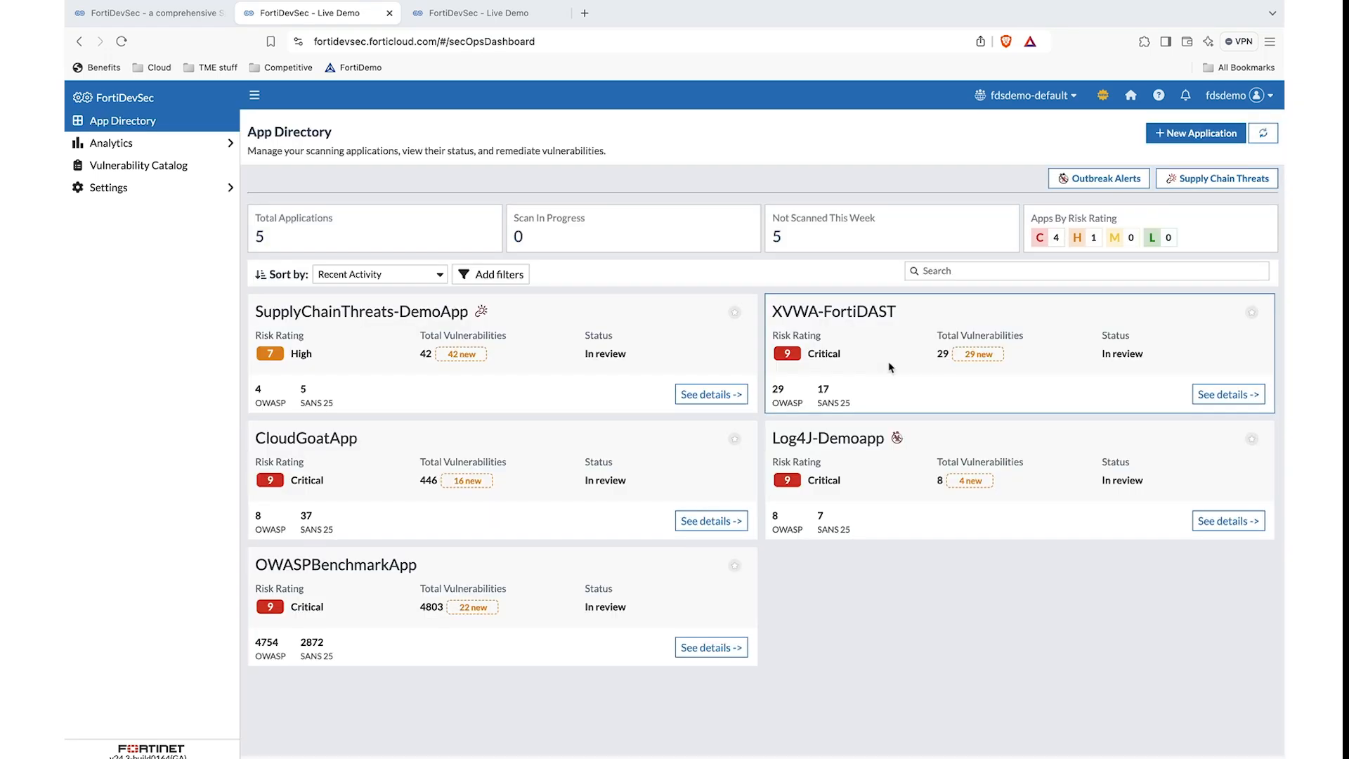
- Open the XVWA-FortiDAST application's FortiDAST findings and browse its vulnerabilities across the severity groups
click(1226, 395)
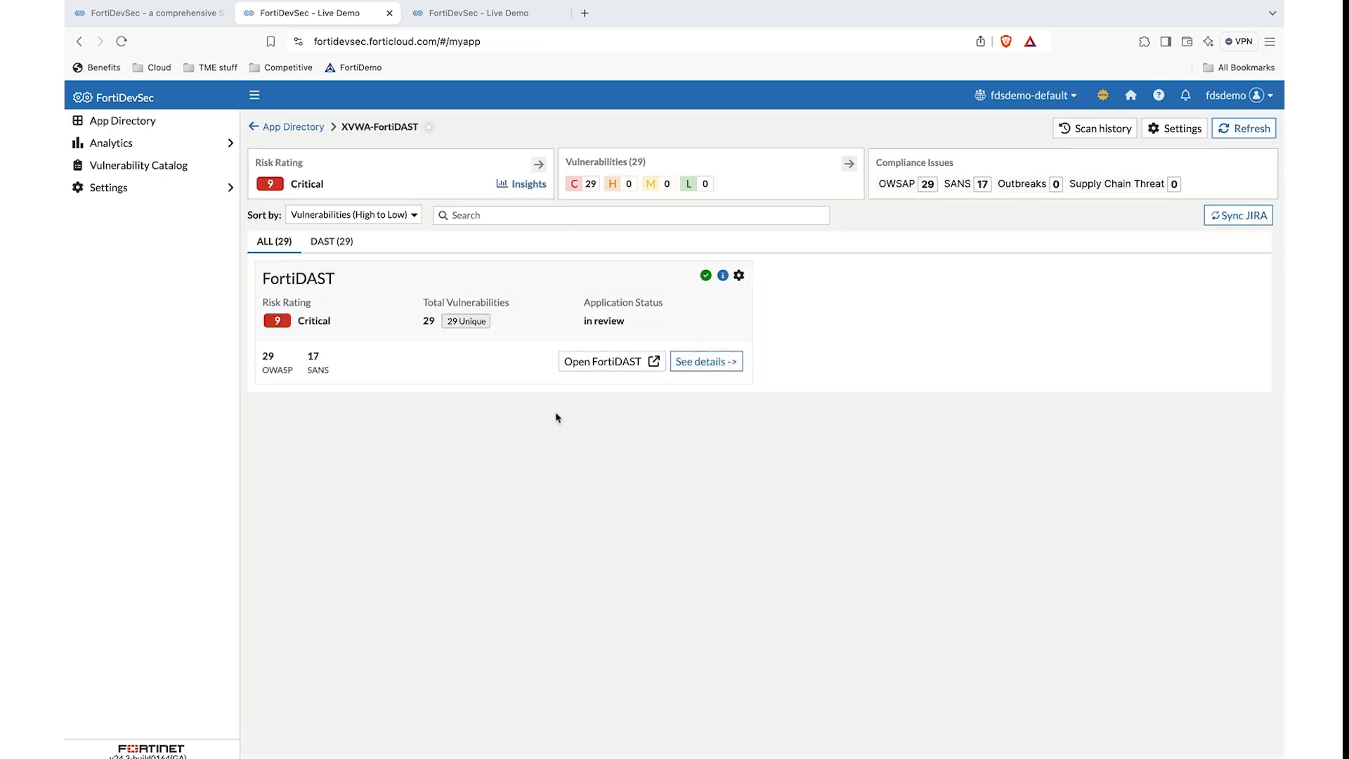
click(706, 361)
scroll(805, 401, down, 5)
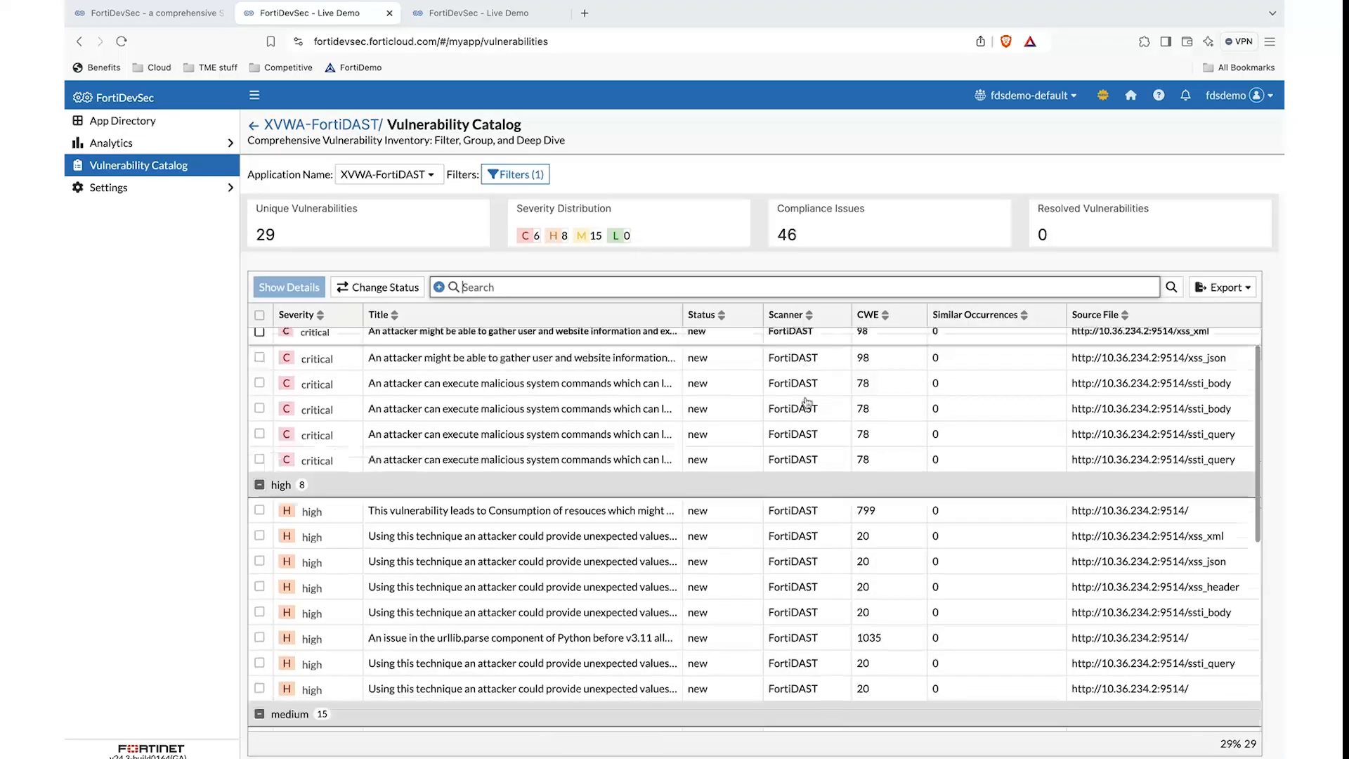
scroll(806, 401, down, 3)
scroll(807, 402, up, 6)
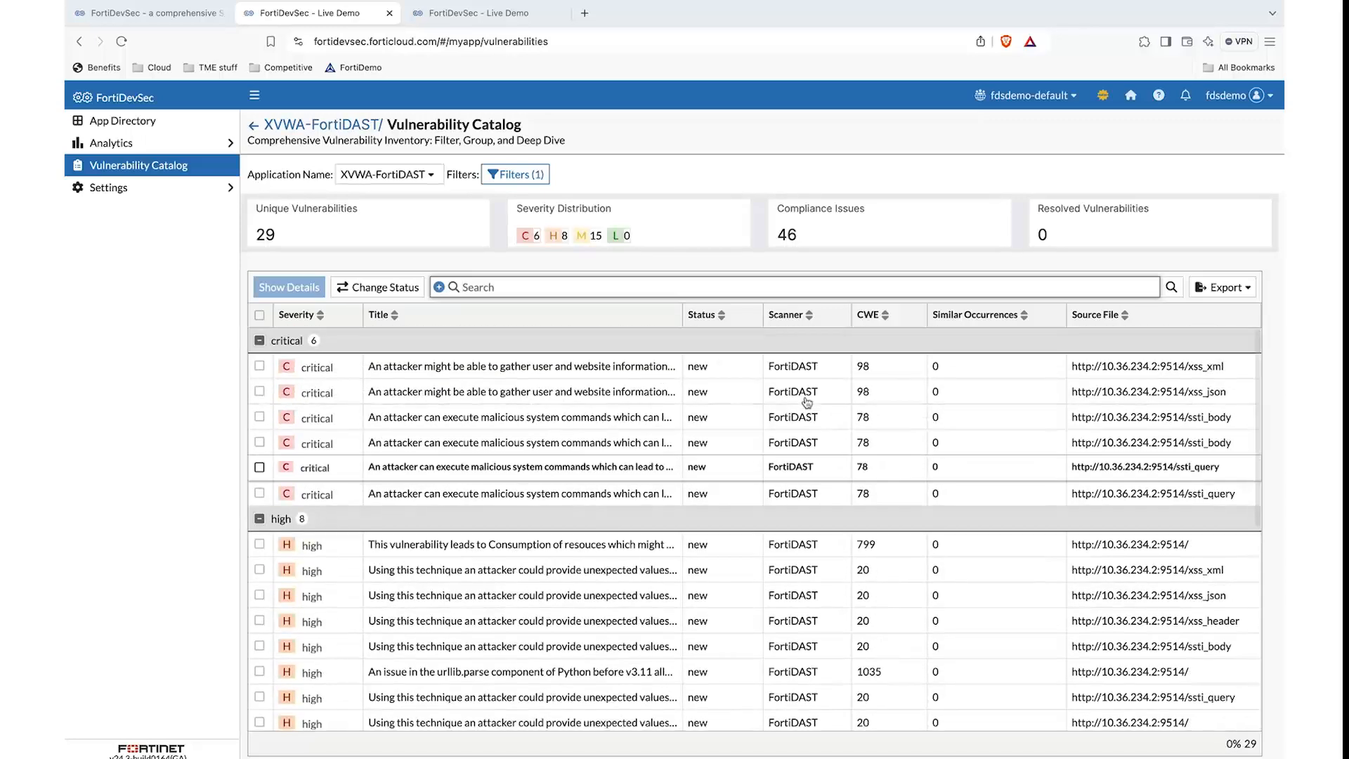
- Switch to FortiDAST from the XVWA-FortiDAST application and view the scan's vulnerabilities listed by URI
click(252, 126)
click(608, 363)
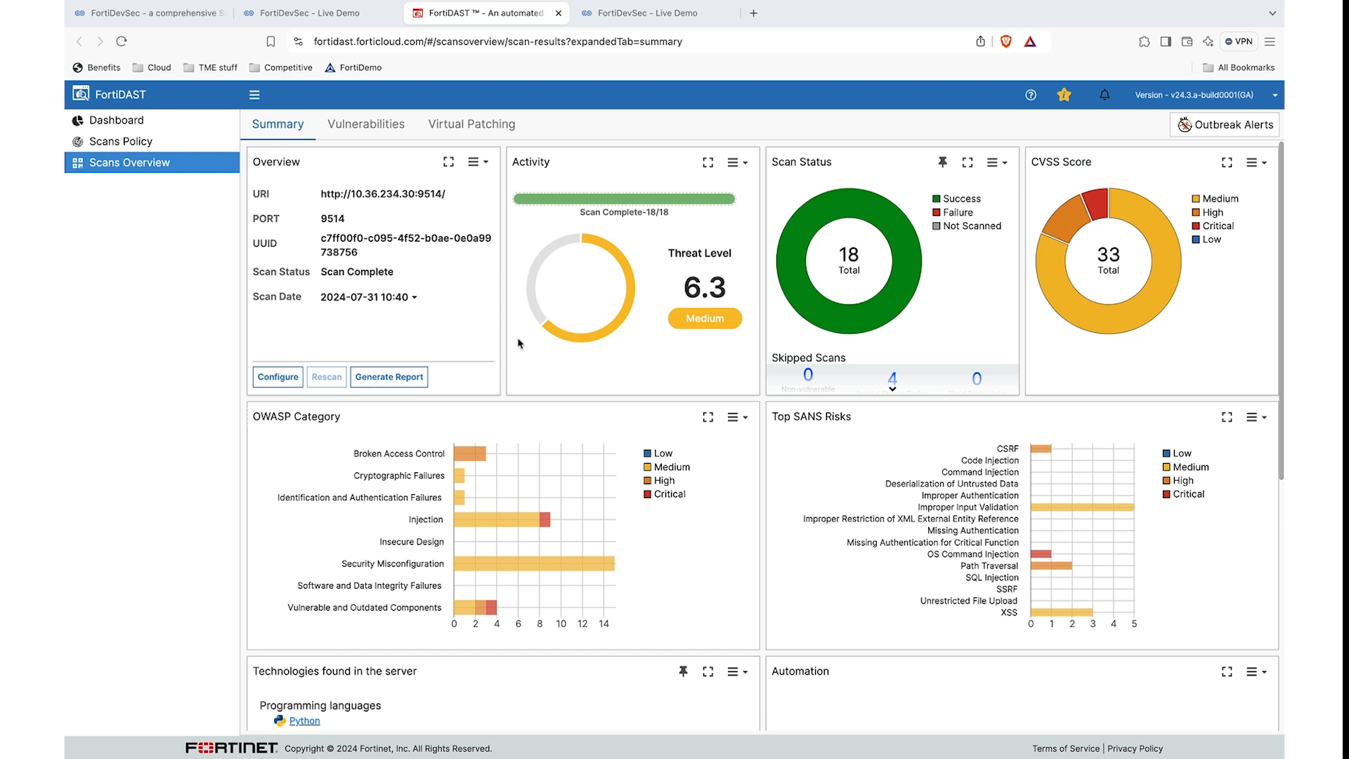
click(382, 131)
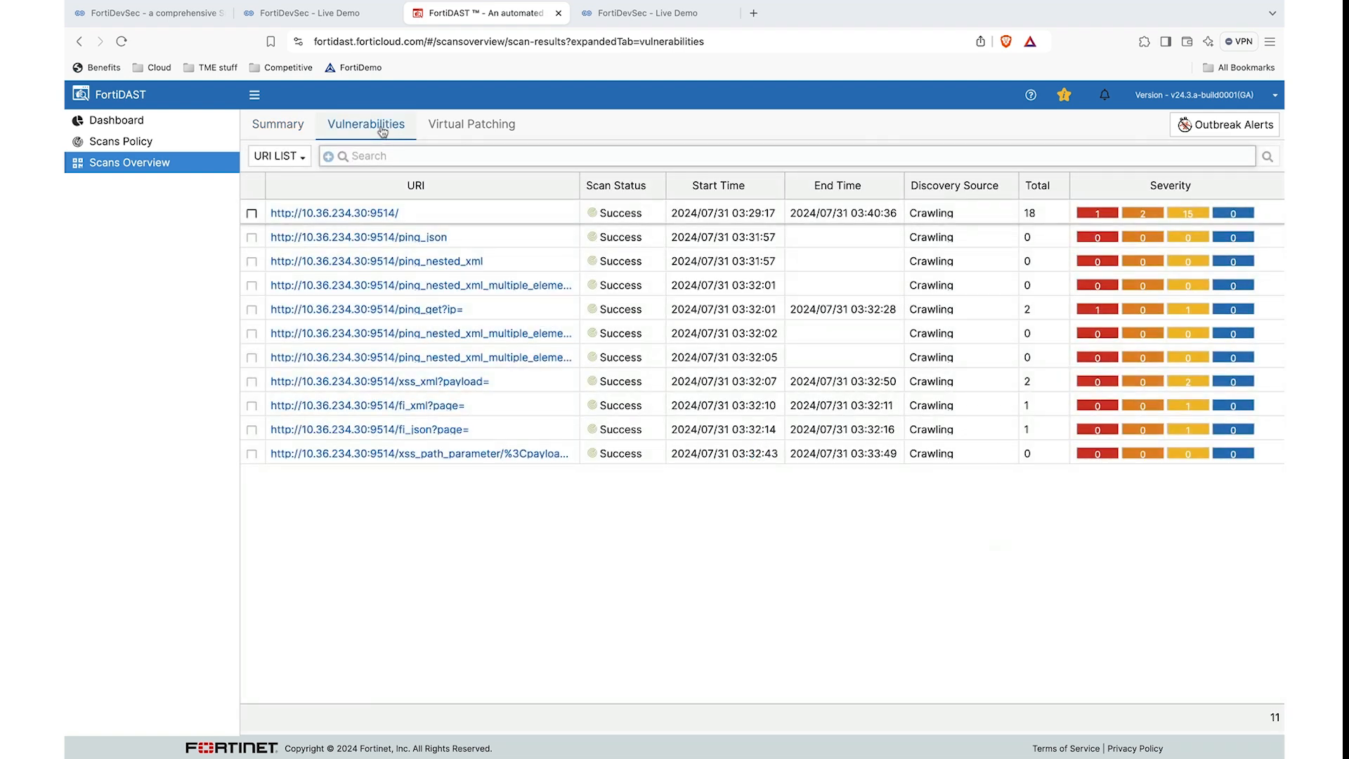